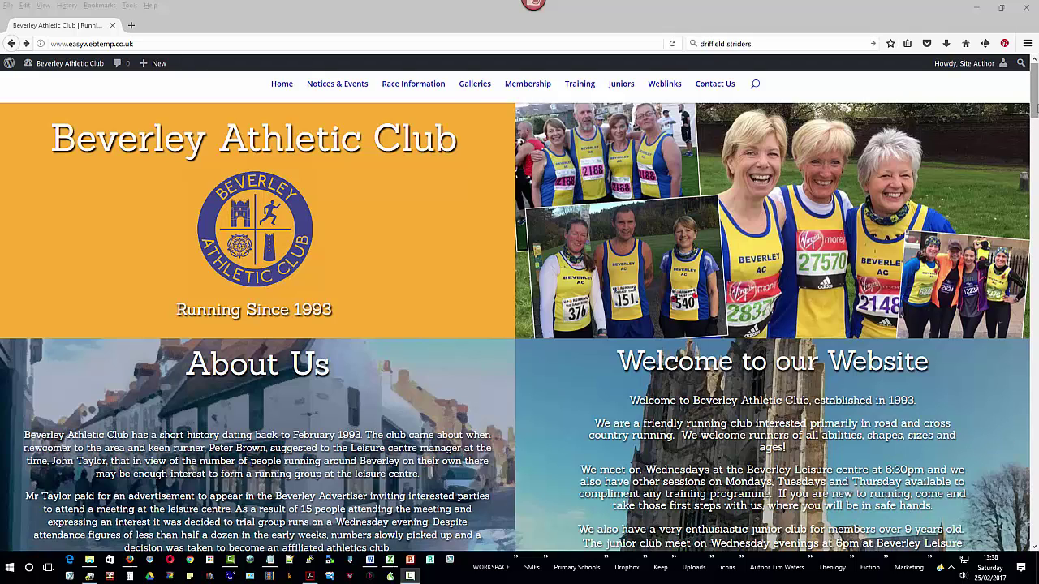
- Scroll to the club site's Galleries section, highlight it, and go to the Galleries page
{"action": "left_click_drag", "start_coordinate": [1035, 108], "coordinate": [1025, 285]}
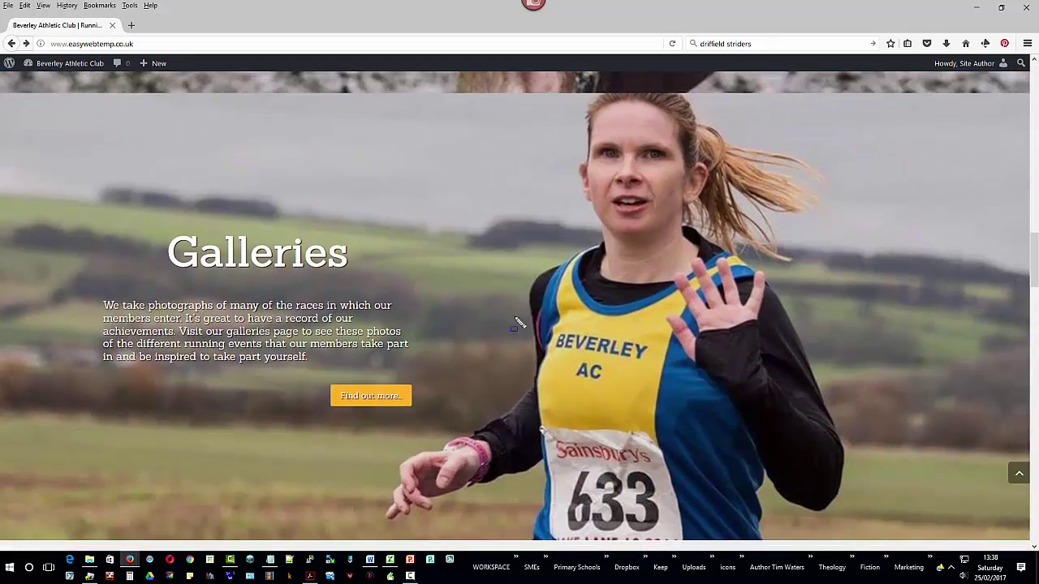
{"action": "left_click_drag", "start_coordinate": [89, 223], "coordinate": [429, 427]}
{"action": "left_click_drag", "start_coordinate": [327, 379], "coordinate": [426, 422]}
{"action": "key", "text": "Escape"}
{"action": "left_click", "coordinate": [399, 406]}
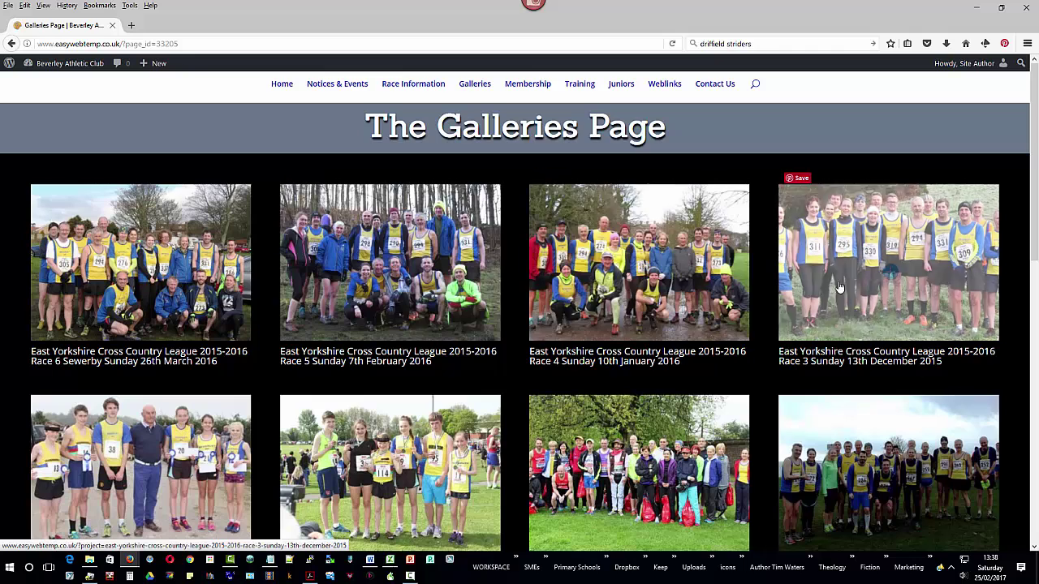
- Open the Race 6 Sewerby gallery and step through all seven photos back to the first
{"action": "left_click", "coordinate": [143, 266]}
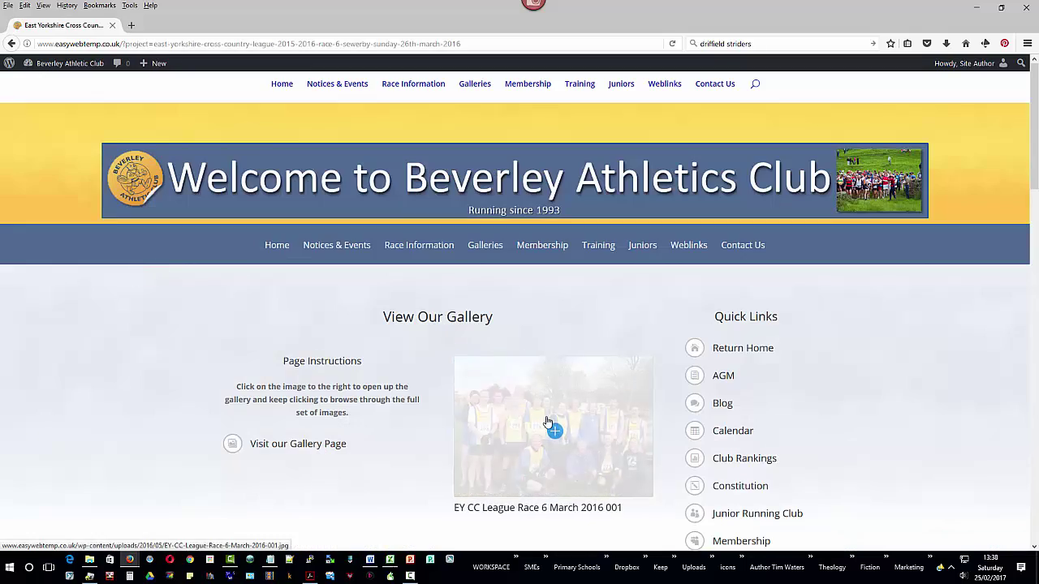
{"action": "left_click", "coordinate": [552, 427]}
{"action": "left_click", "coordinate": [519, 372]}
{"action": "left_click", "coordinate": [520, 372]}
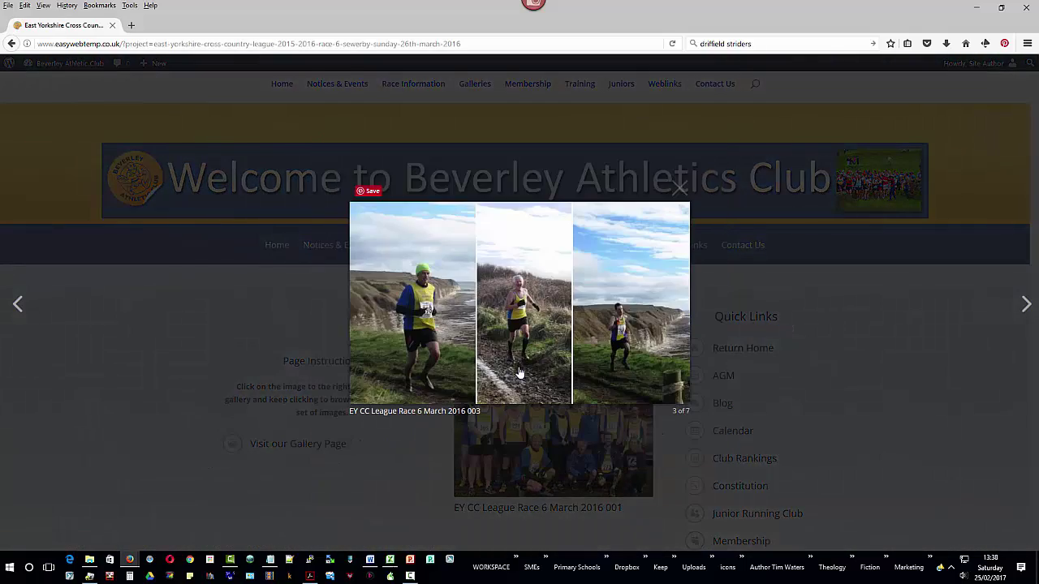
{"action": "left_click", "coordinate": [519, 372]}
{"action": "left_click", "coordinate": [519, 371]}
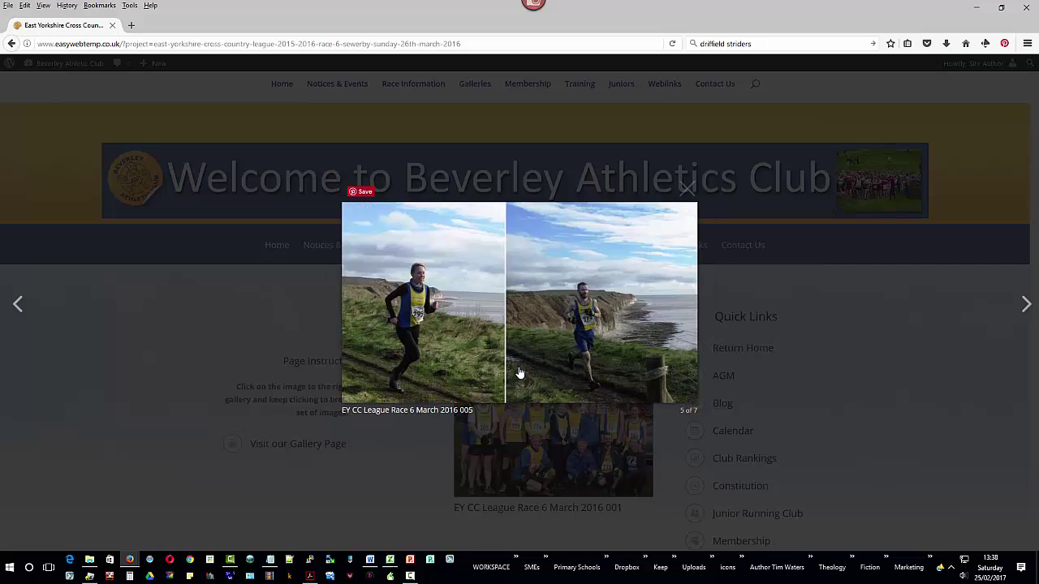
{"action": "left_click", "coordinate": [519, 372]}
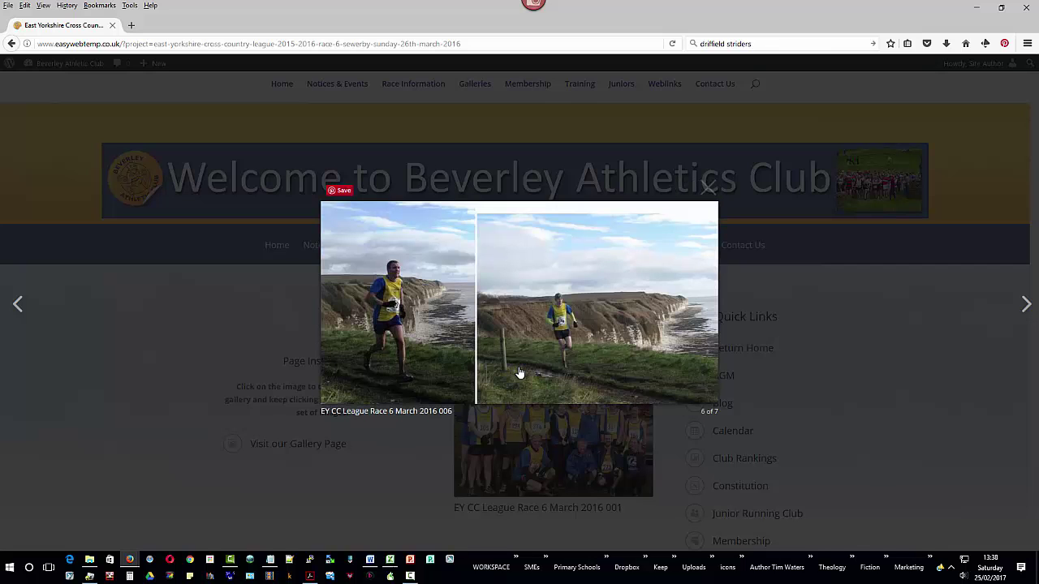
{"action": "left_click", "coordinate": [490, 337]}
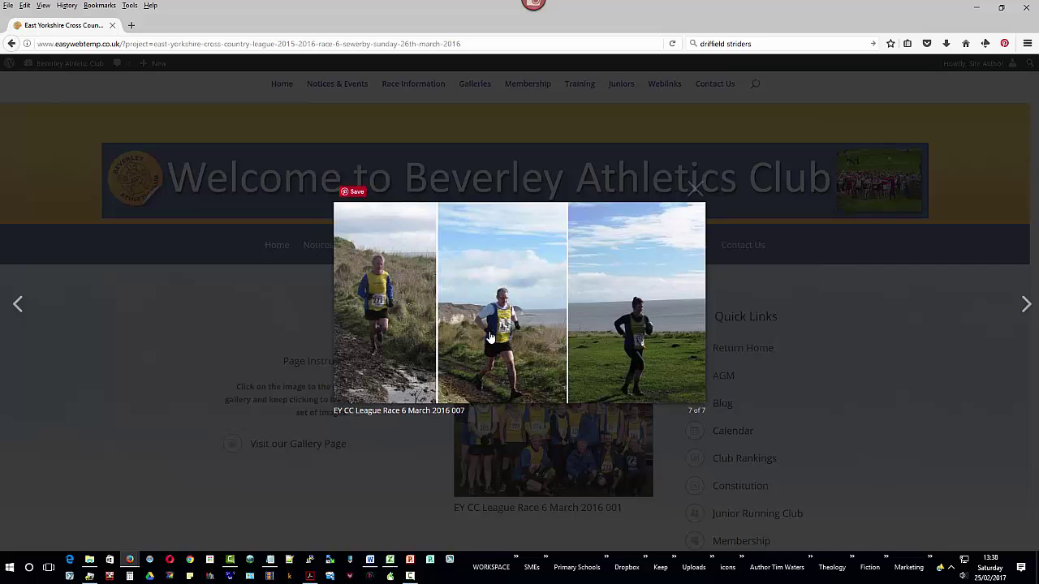
{"action": "left_click", "coordinate": [490, 337]}
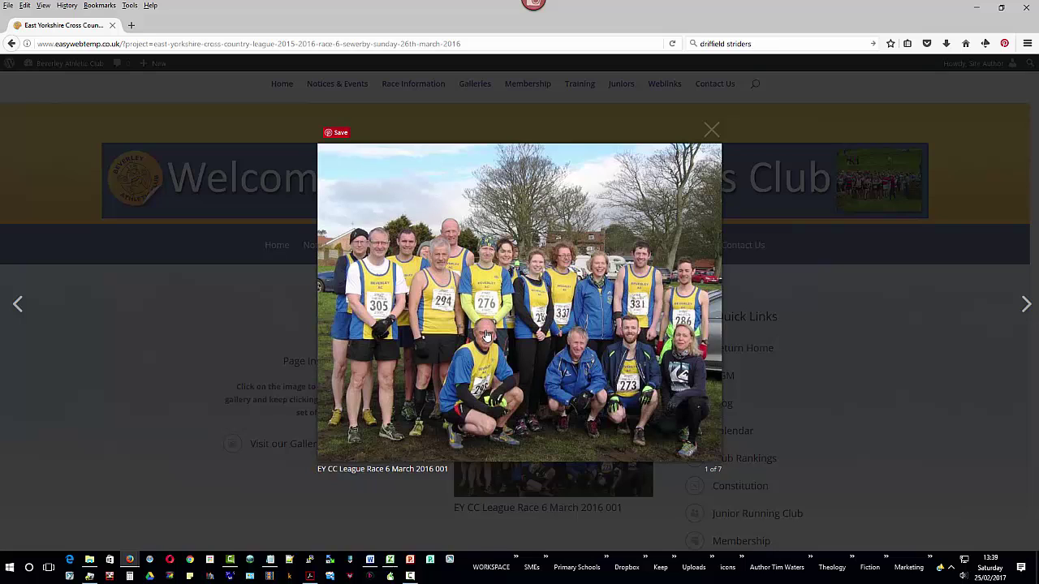
- Minimize Firefox to show Fotosizer set to custom 800 × 600 px beside the misc folder
{"action": "left_click", "coordinate": [976, 8]}
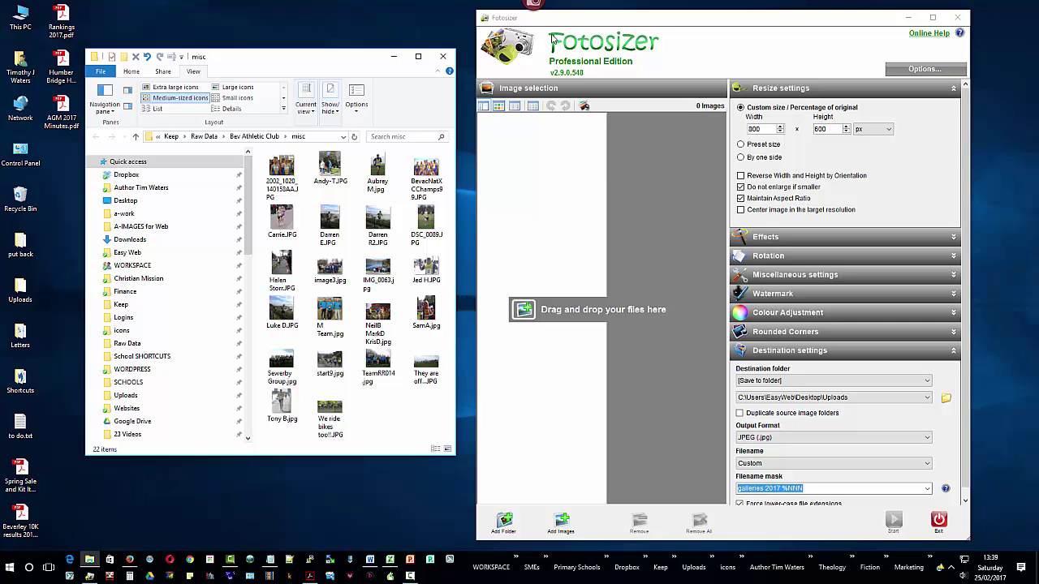
{"action": "mouse_move", "coordinate": [542, 26]}
{"action": "left_mouse_down"}
{"action": "mouse_move", "coordinate": [649, 64]}
{"action": "mouse_move", "coordinate": [669, 83]}
{"action": "left_mouse_up"}
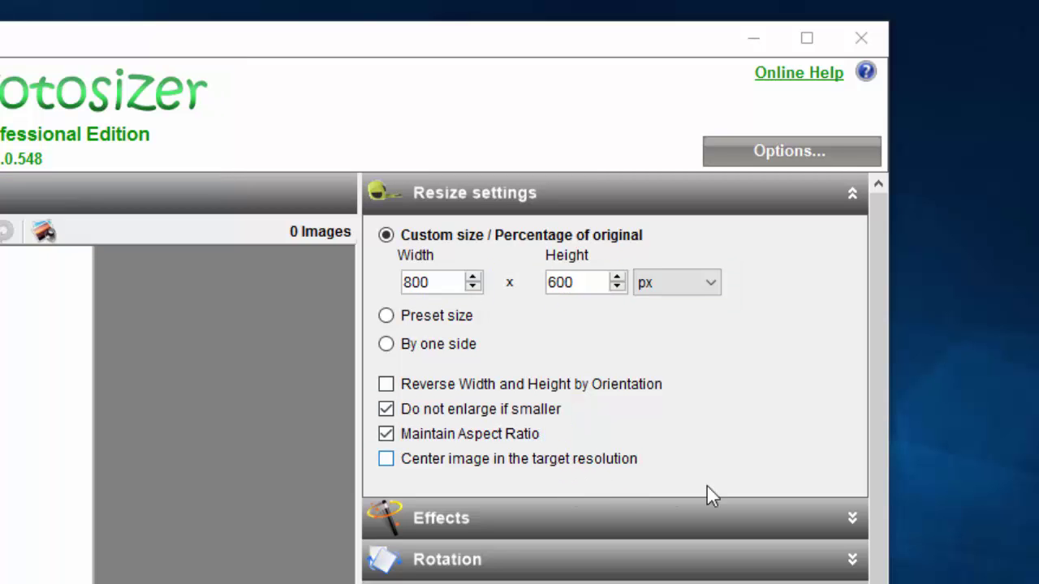
- Scroll to Destination settings and highlight the 'galleries 2017 %NNN' filename mask for Uploads JPEG output
{"action": "scroll", "coordinate": [879, 495], "scroll_direction": "down", "scroll_amount": 1}
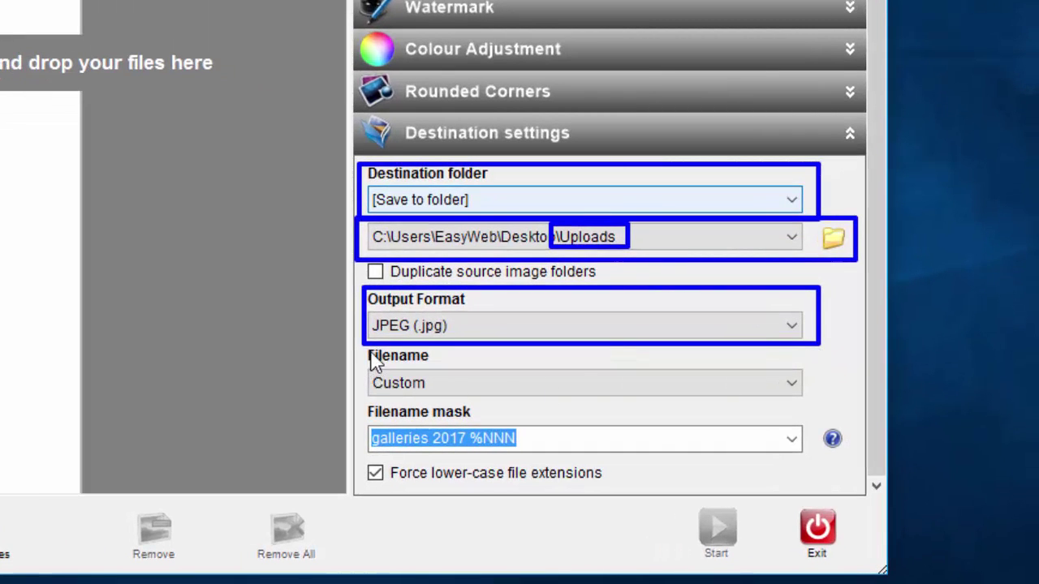
{"action": "mouse_move", "coordinate": [361, 343]}
{"action": "left_mouse_down"}
{"action": "mouse_move", "coordinate": [575, 388]}
{"action": "mouse_move", "coordinate": [817, 417]}
{"action": "left_mouse_up"}
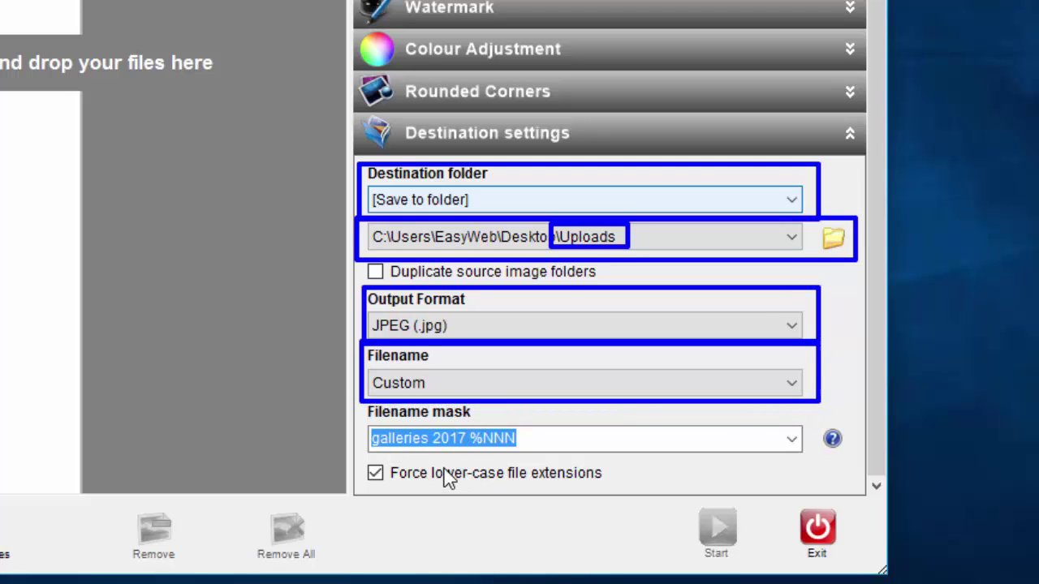
- Change the filename mask from 'galleries 2017 %NNN' to 'Beverley 10k 2017 %NNN'
{"action": "key", "text": "Escape"}
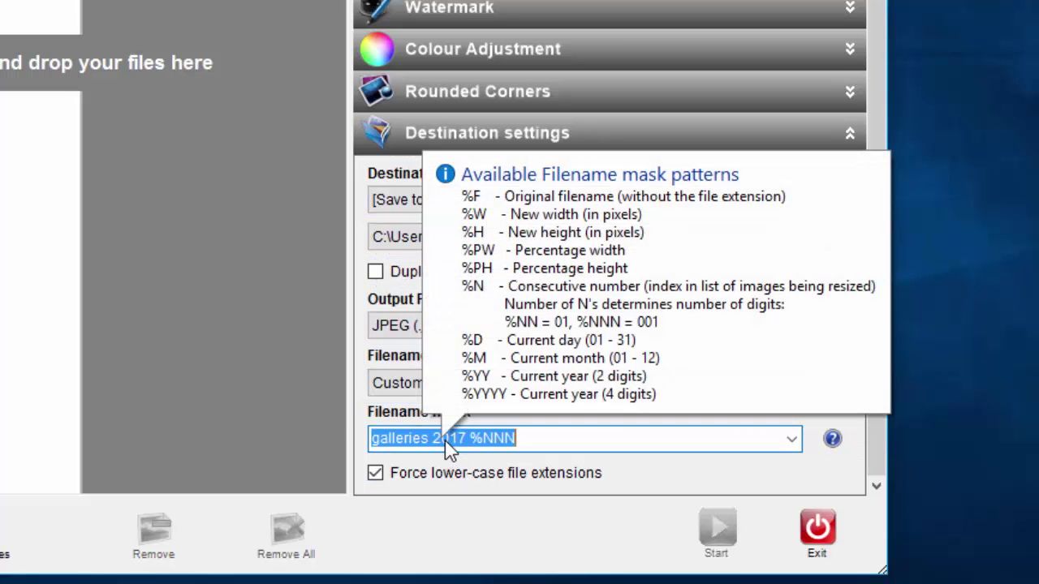
{"action": "left_click", "coordinate": [464, 442]}
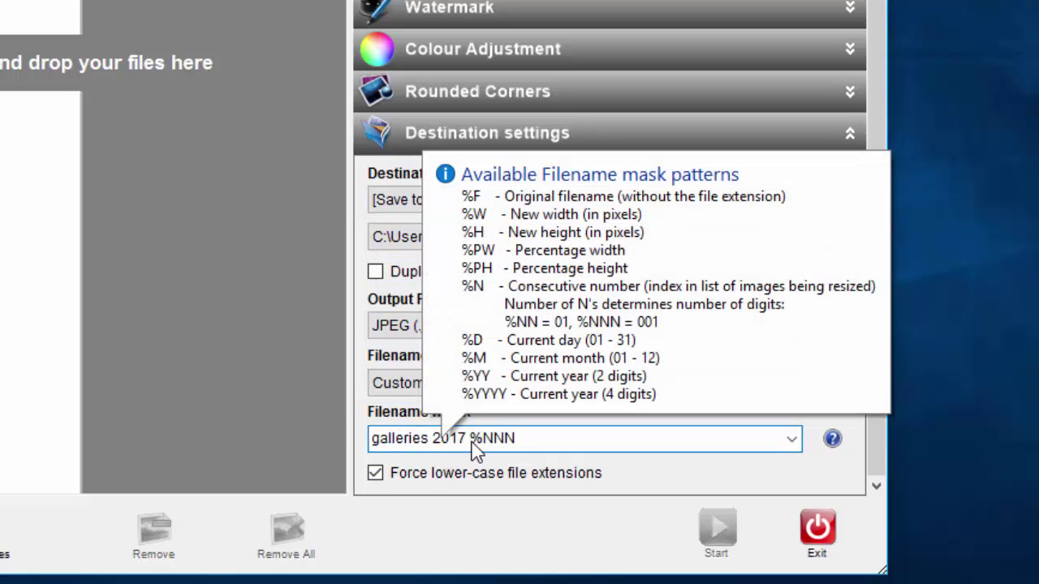
{"action": "left_click_drag", "start_coordinate": [469, 442], "coordinate": [520, 446]}
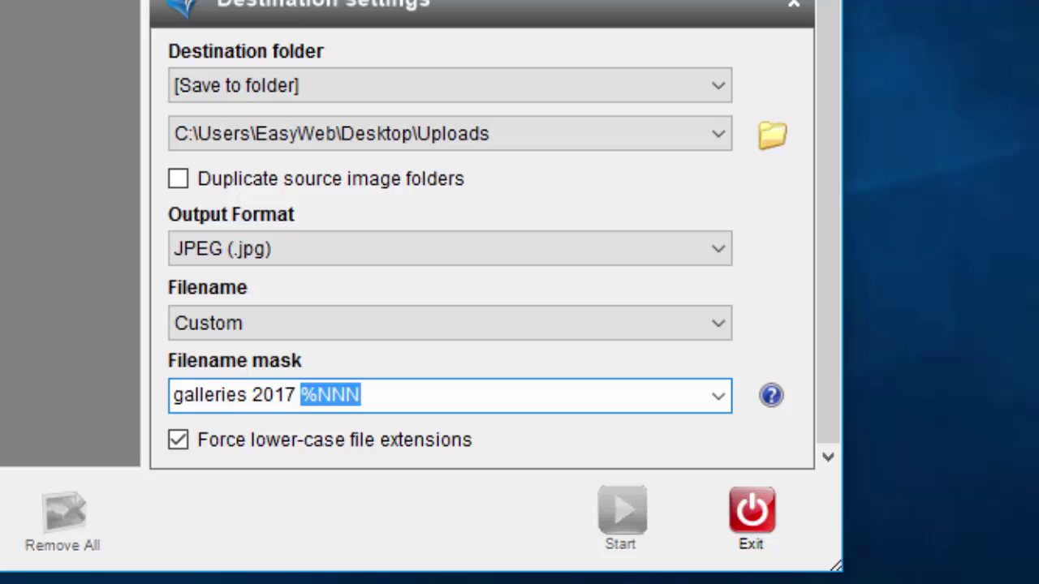
{"action": "key", "text": "ctrl+a"}
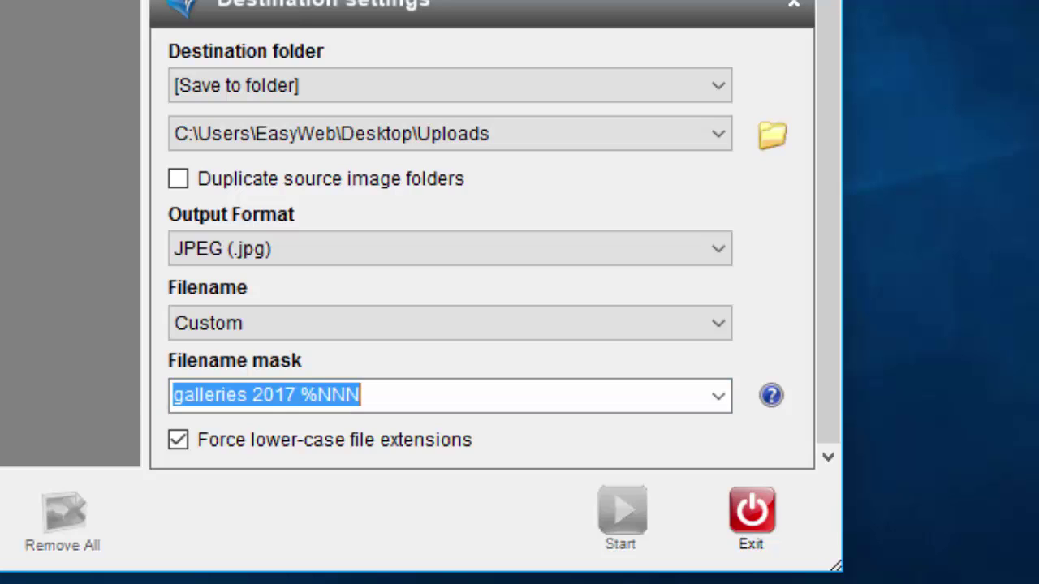
{"action": "left_click", "coordinate": [258, 403]}
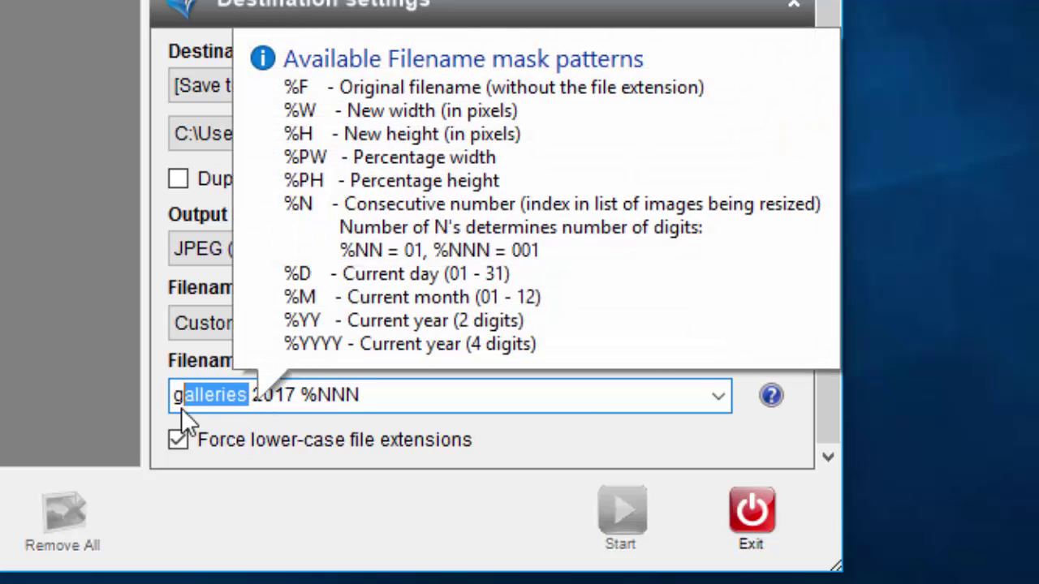
{"action": "type", "text": "Beverley"}
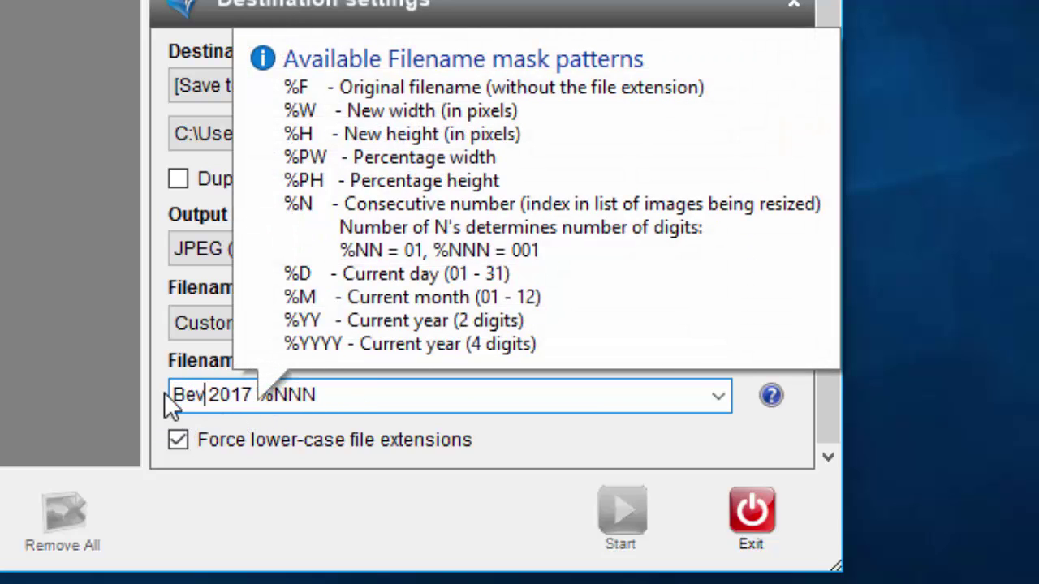
{"action": "type", "text": " 10k"}
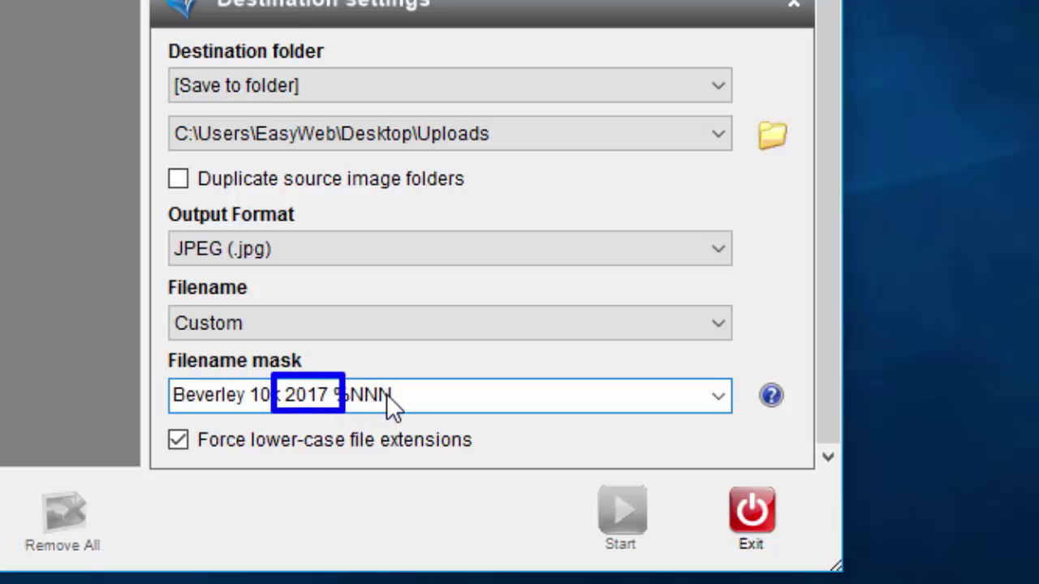
{"action": "key", "text": "ctrl+a"}
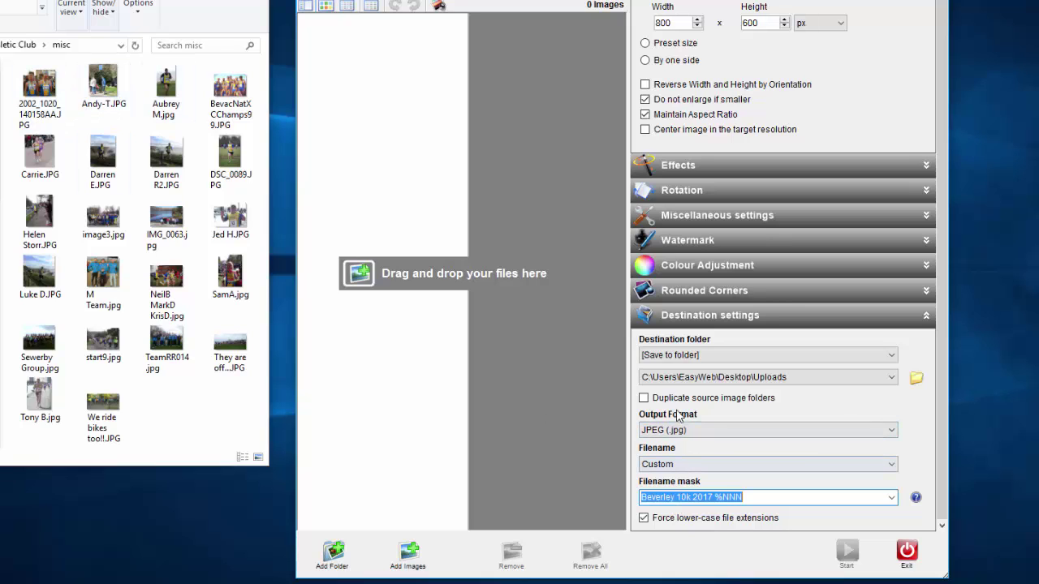
- Select all 22 photos in the misc folder and drag them into Fotosizer's file list
{"action": "mouse_move", "coordinate": [737, 498]}
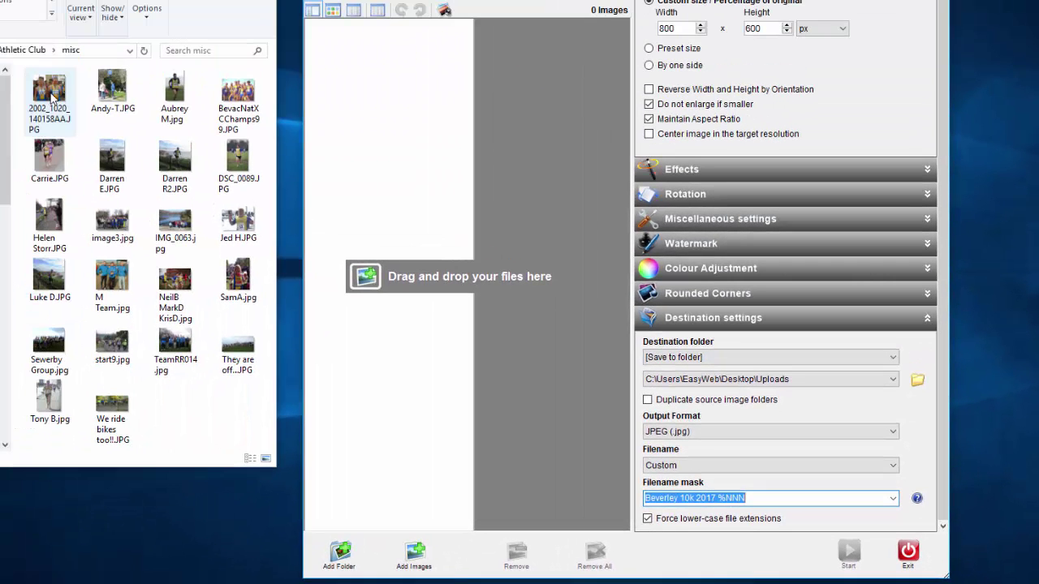
{"action": "left_click", "coordinate": [51, 96]}
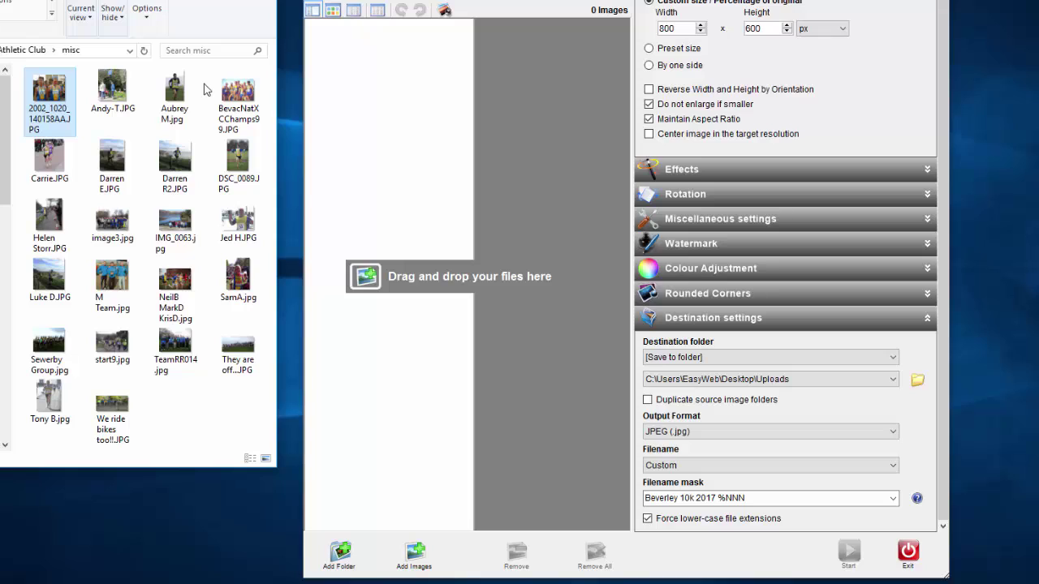
{"action": "key", "text": "ctrl+a"}
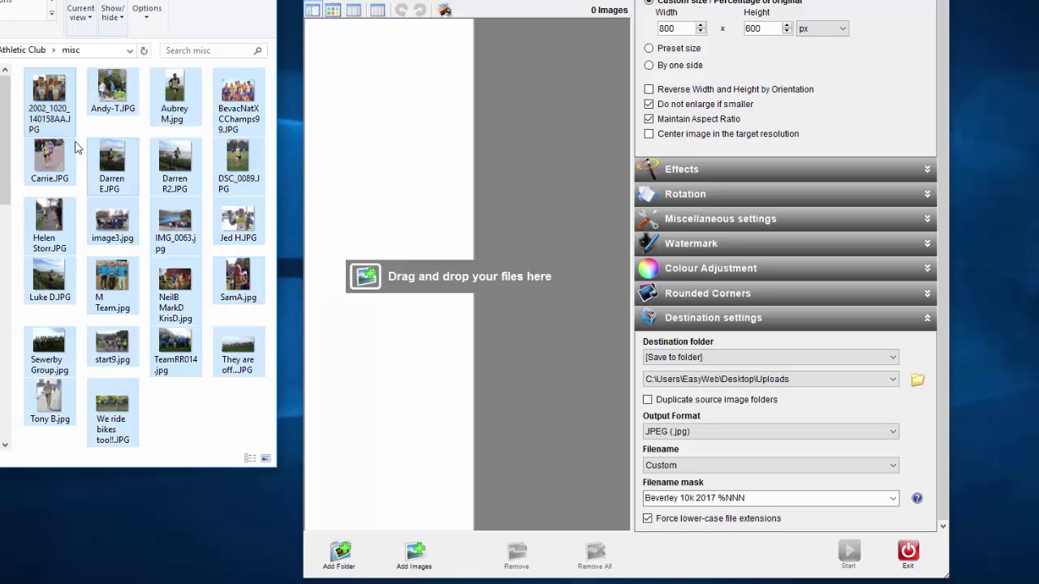
{"action": "left_click_drag", "start_coordinate": [50, 90], "coordinate": [507, 88]}
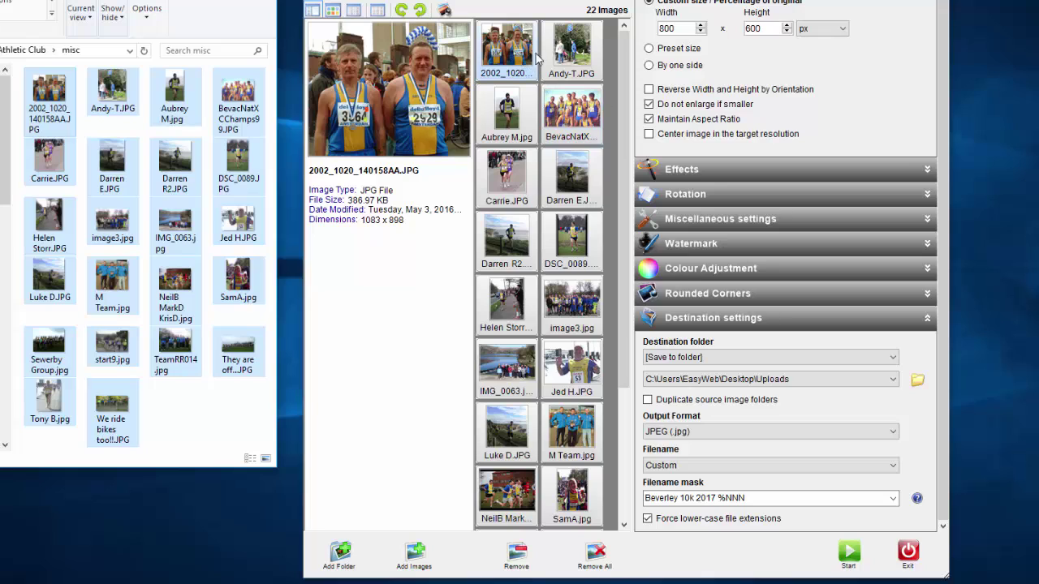
- Run the resize into the desktop Uploads folder and close the finished progress report
{"action": "left_click", "coordinate": [848, 556]}
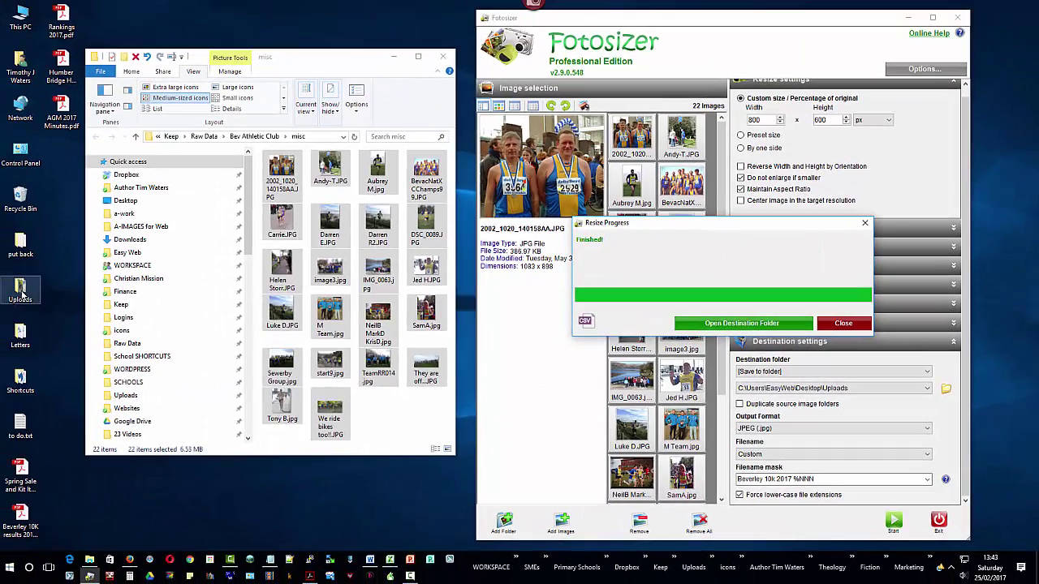
{"action": "left_click", "coordinate": [21, 288]}
{"action": "left_click", "coordinate": [844, 323]}
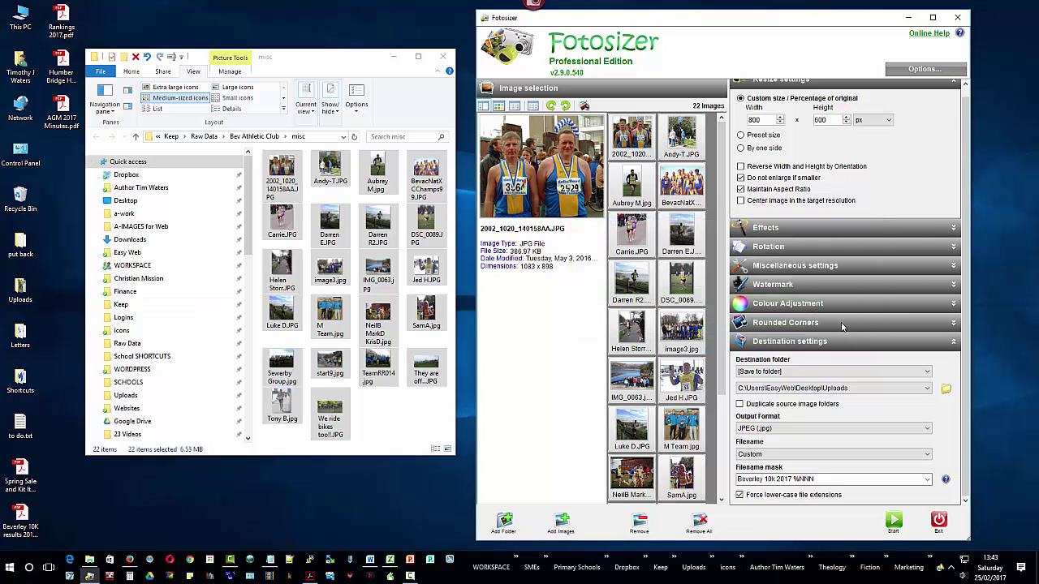
- Open the desktop Uploads folder, move its window right, and enlarge it to show all photos
{"action": "double_click", "coordinate": [20, 292]}
{"action": "left_click_drag", "start_coordinate": [328, 77], "coordinate": [545, 64]}
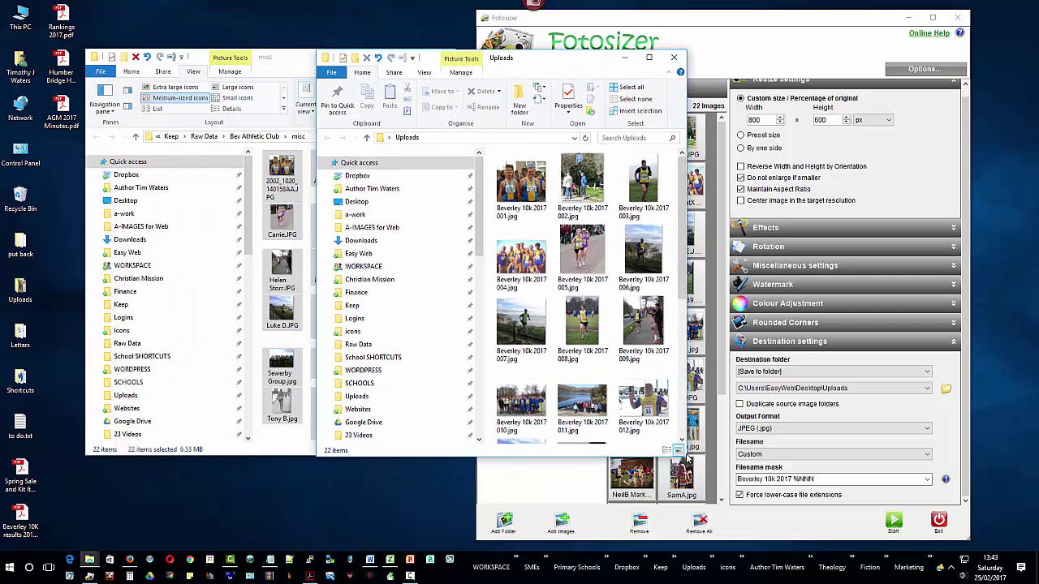
{"action": "left_click_drag", "start_coordinate": [686, 459], "coordinate": [960, 523]}
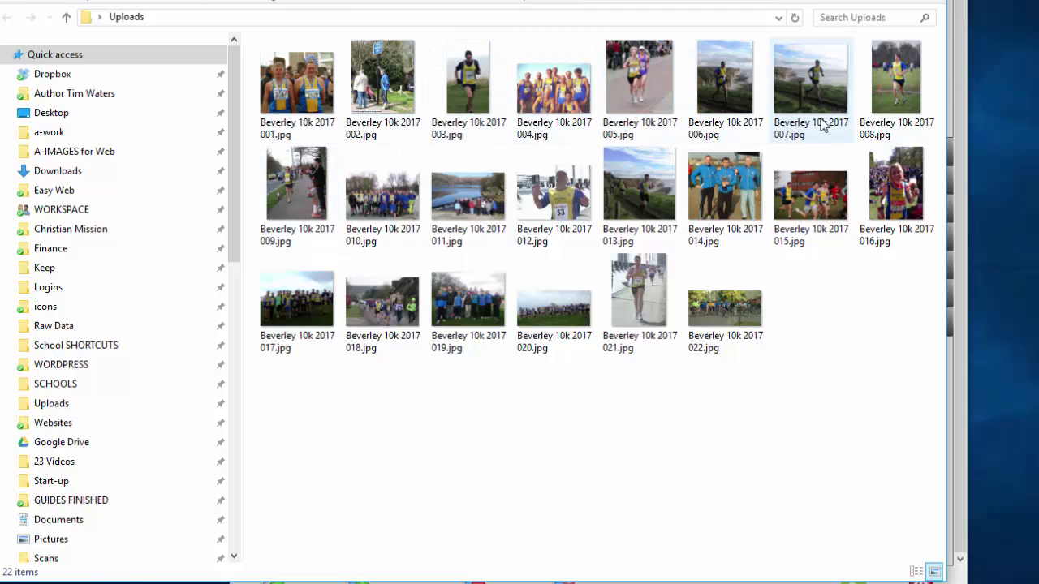
- Check the renamed photos by selecting Beverley 10k 2017 001 through 022, then clear the selection
{"action": "left_click", "coordinate": [303, 76]}
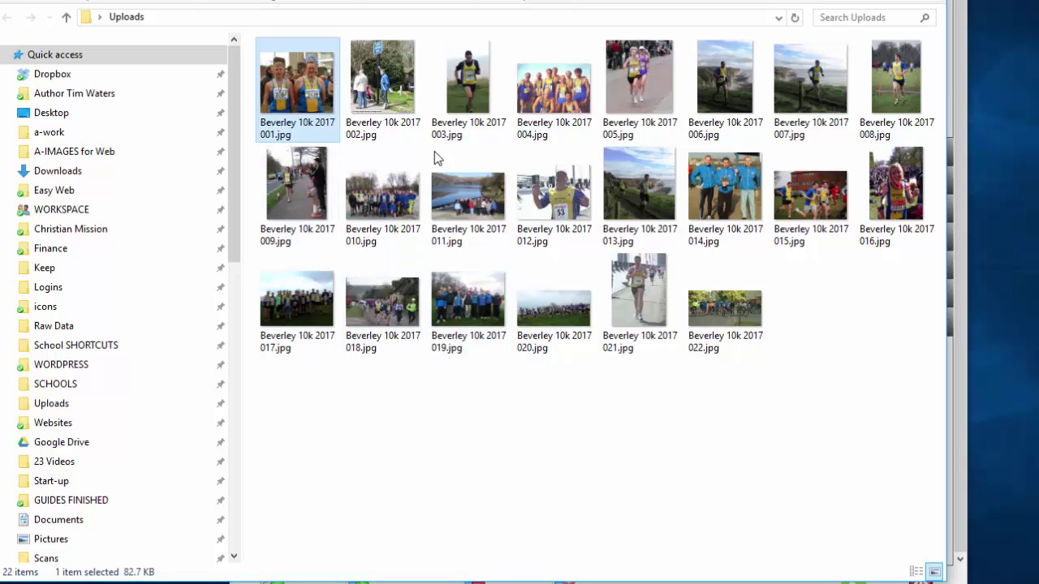
{"action": "left_click", "coordinate": [715, 316], "text": "shift"}
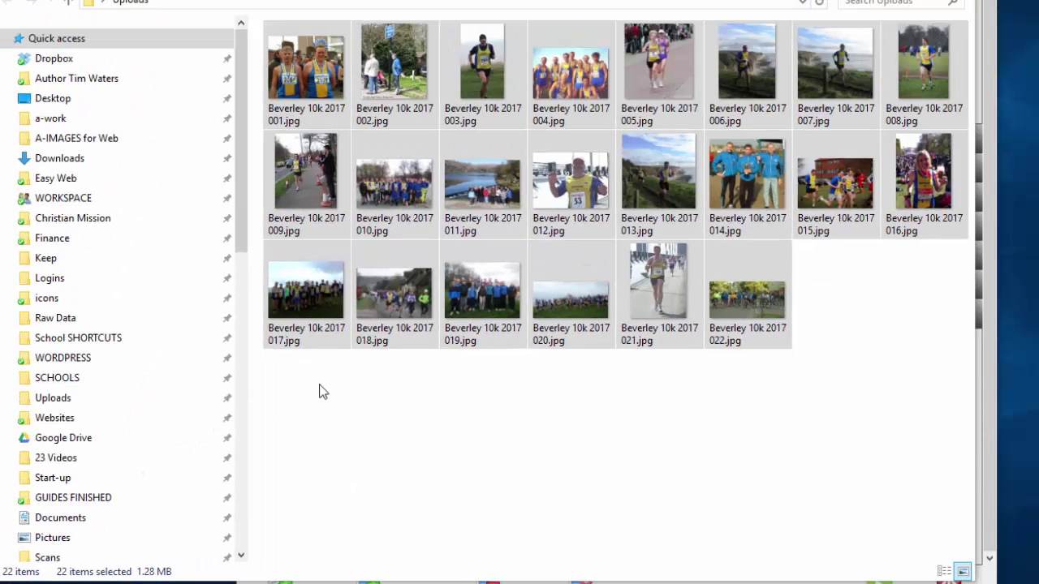
{"action": "left_click", "coordinate": [298, 91]}
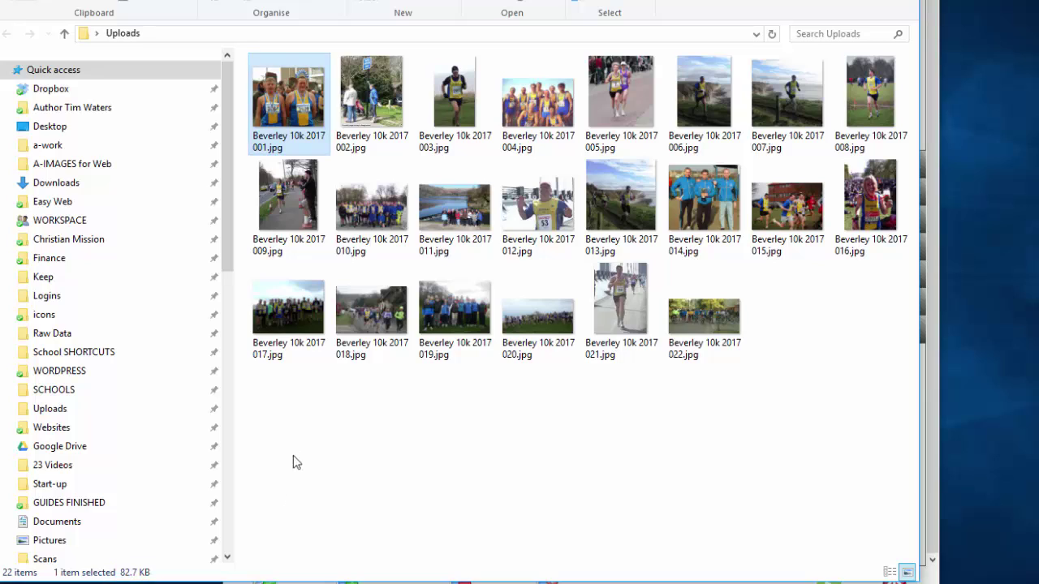
{"action": "left_click", "coordinate": [323, 411]}
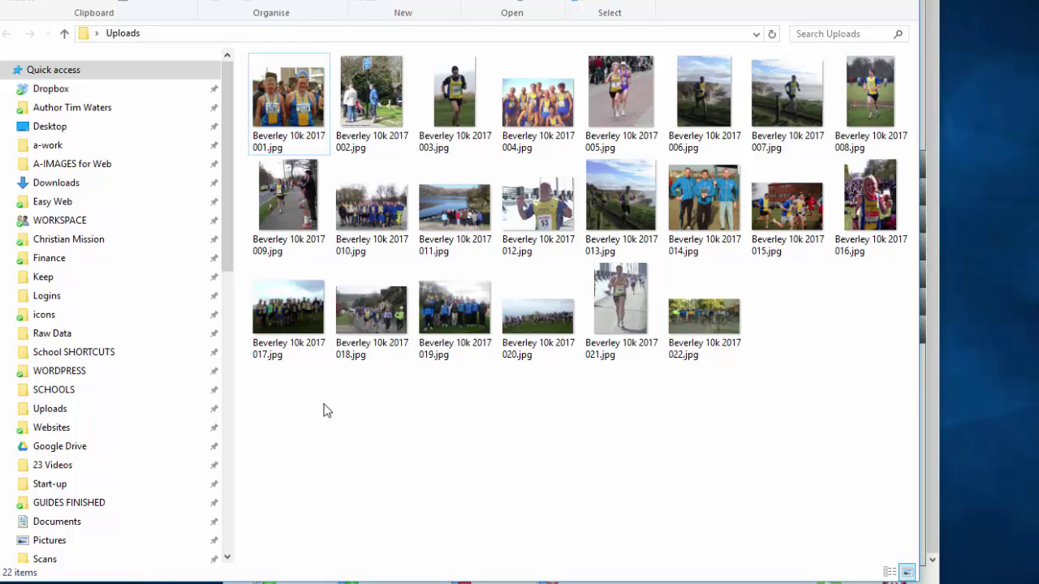